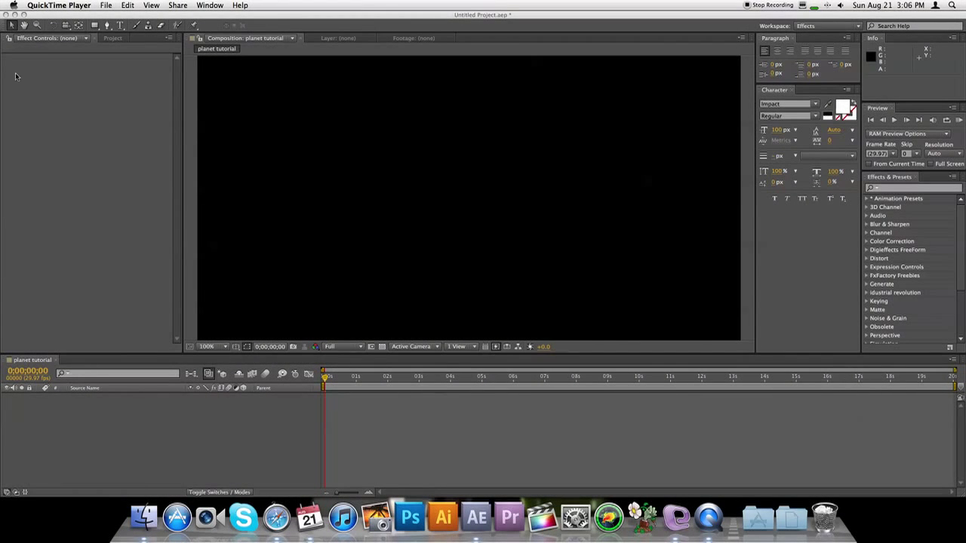
Switch from QuickTime Player to After Effects, showing the empty 'planet tutorial' composition
click(99, 19)
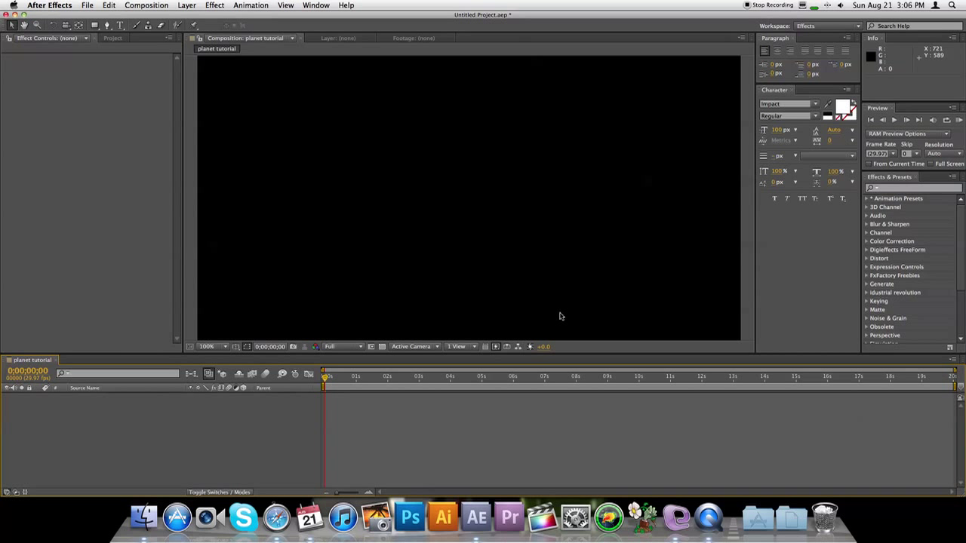
key(super+i)
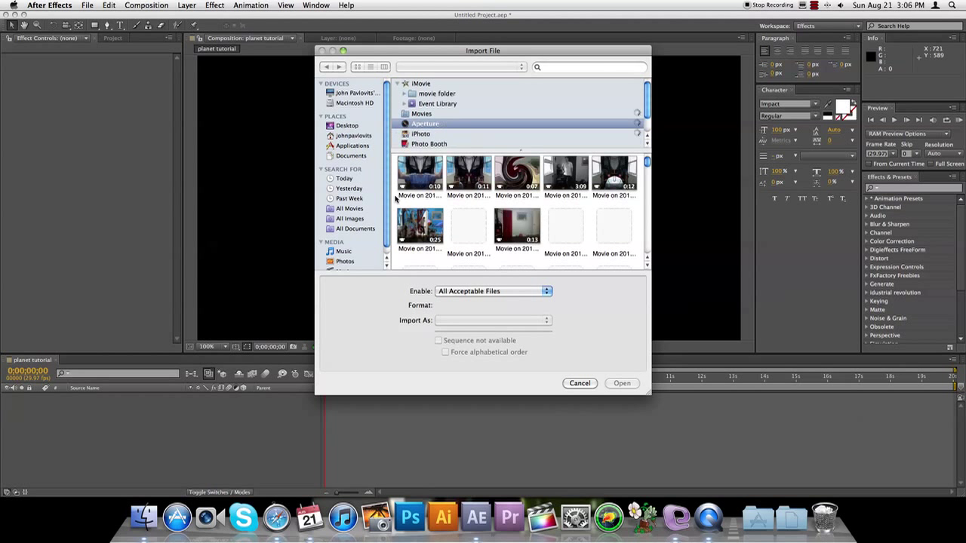
Import earthmap_1k.jpg from the Desktop and place it, nudged slightly down, in 'planet tutorial'
click(347, 125)
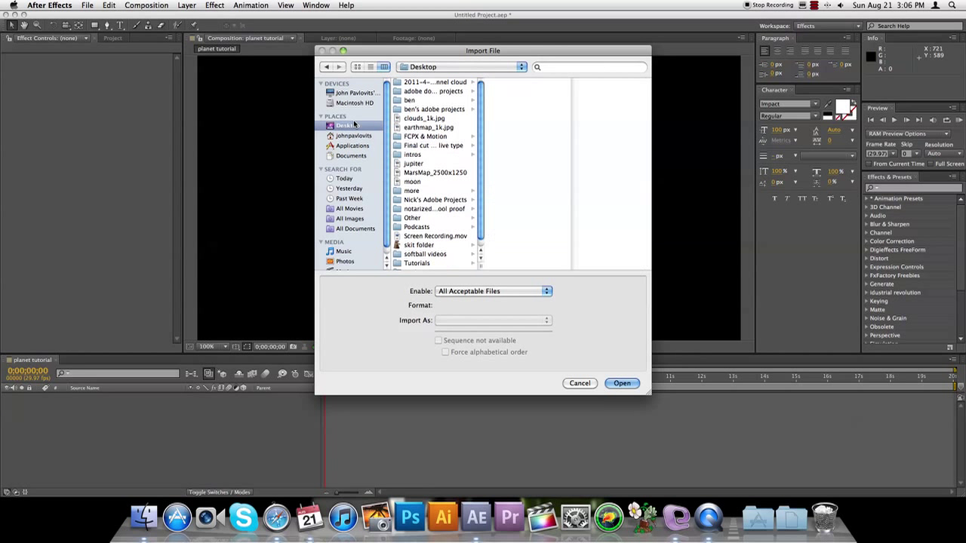
click(425, 128)
click(613, 384)
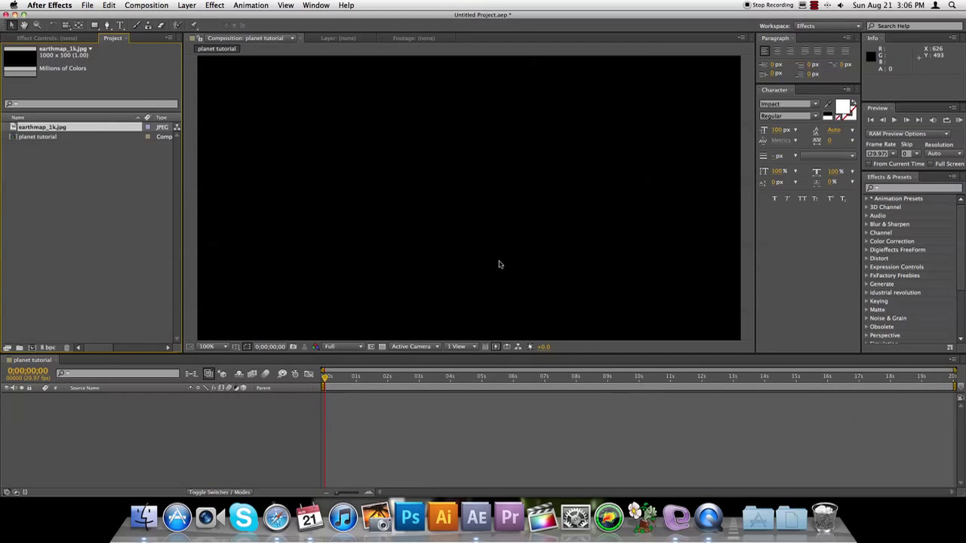
drag(38, 127, 472, 192)
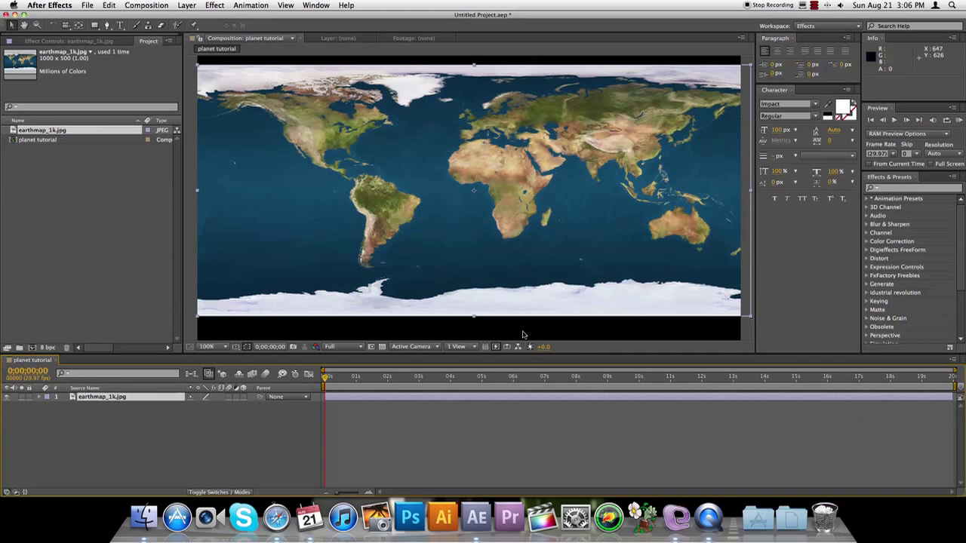
drag(511, 275, 506, 280)
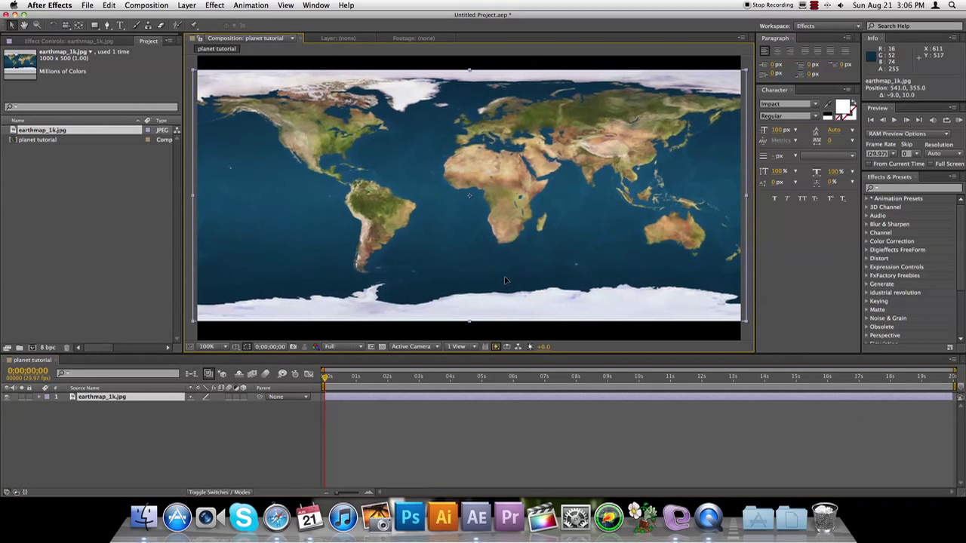
key(Return)
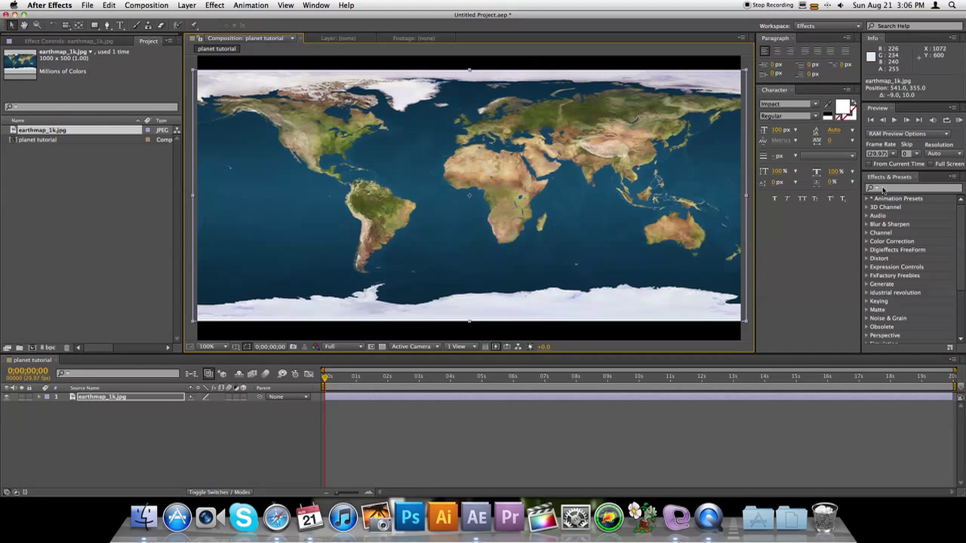
Find CC Sphere via 'cc sp', apply it to the earth map, offset to 499.1, 251.0
click(883, 189)
text(cc sh)
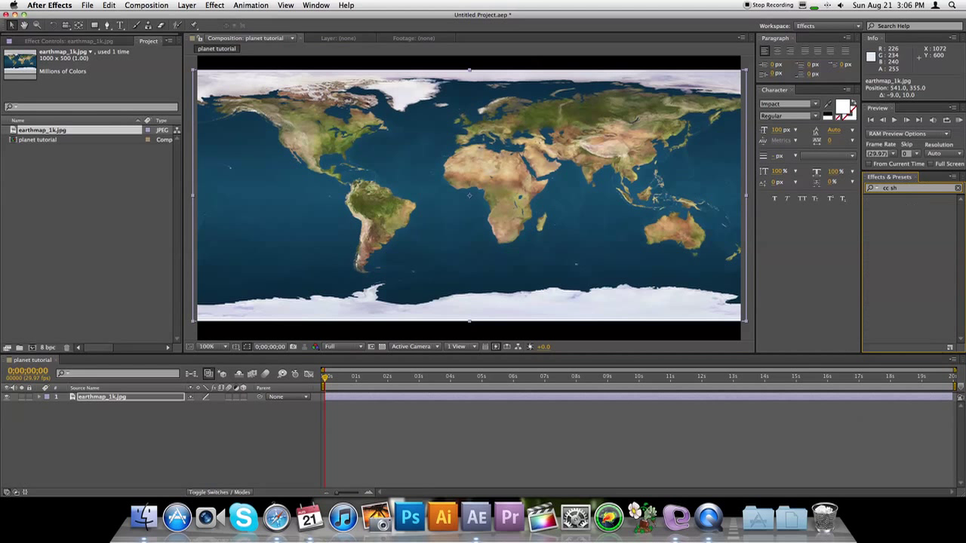
key(BackSpace)
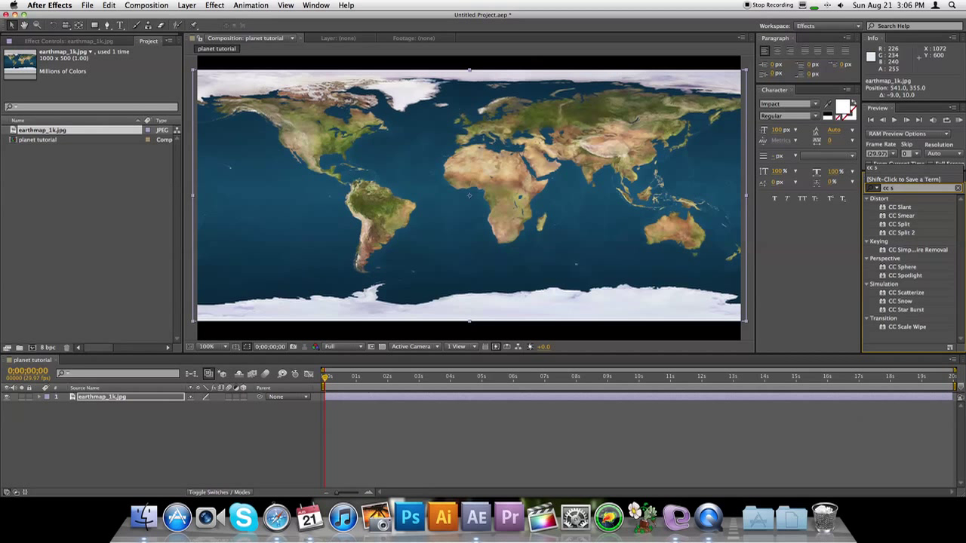
text(p)
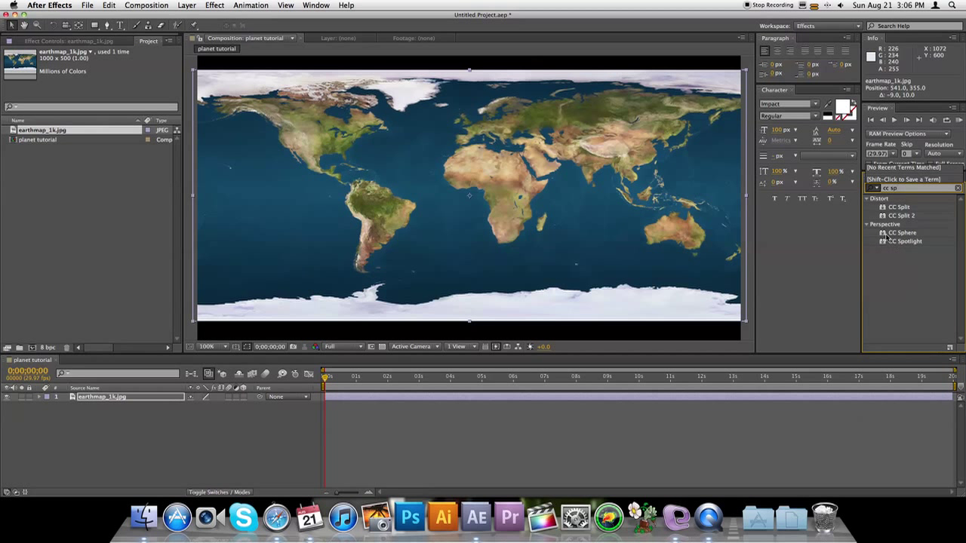
drag(884, 234, 561, 222)
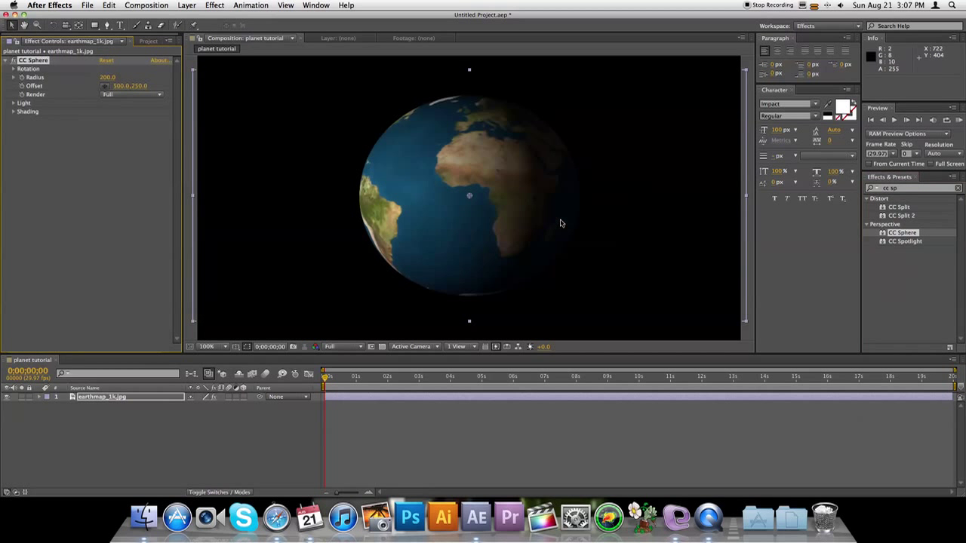
drag(469, 197, 472, 210)
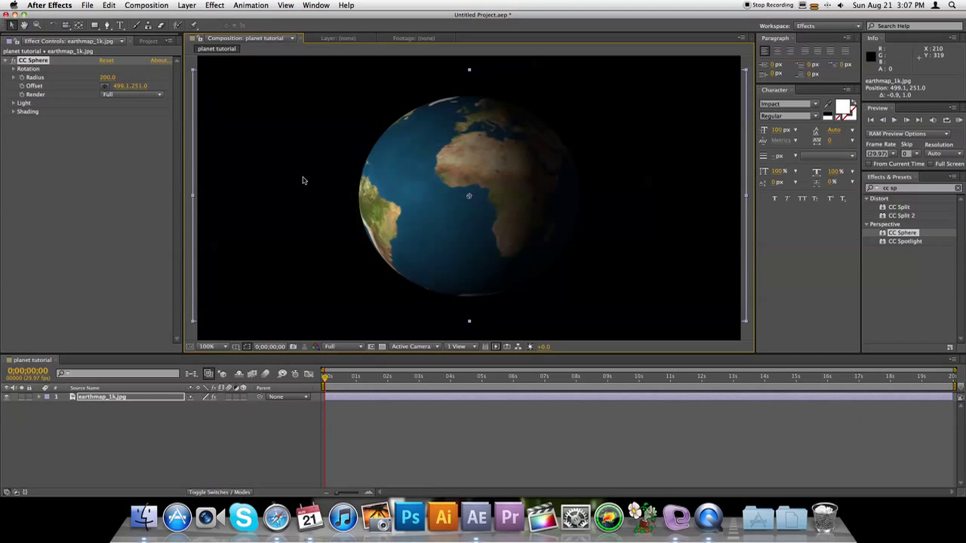
Create a white comp-sized 1080×720 solid named 'stars' and select it in the timeline
click(215, 5)
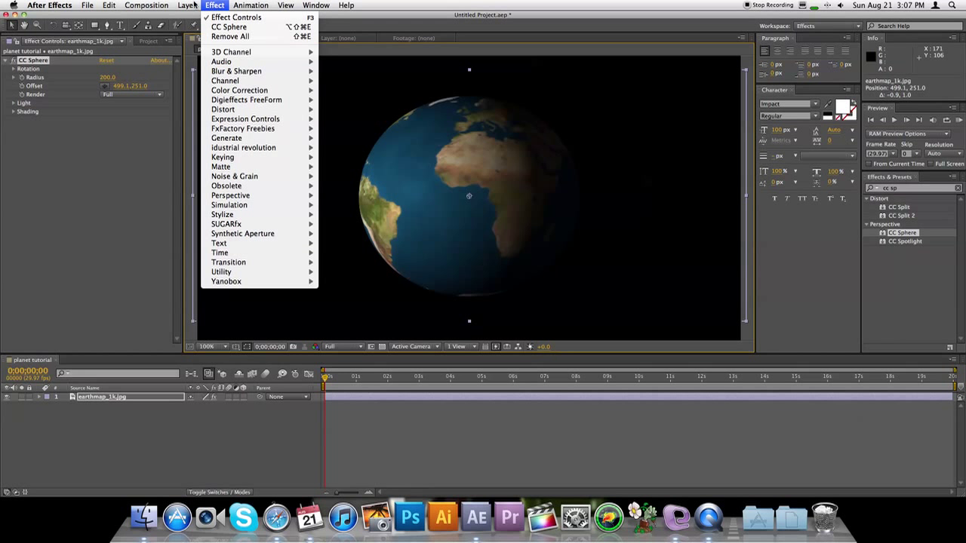
mouse_move(189, 5)
mouse_move(261, 17)
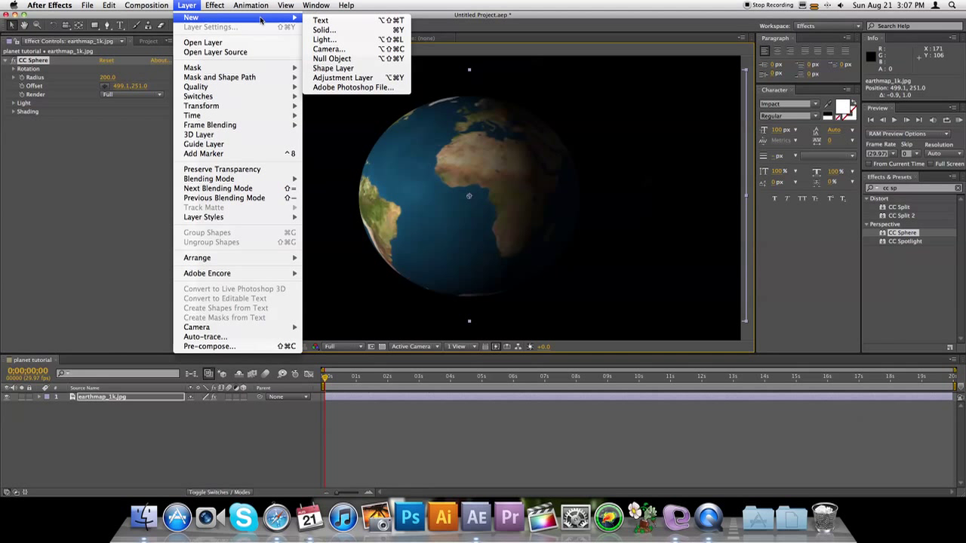
click(317, 29)
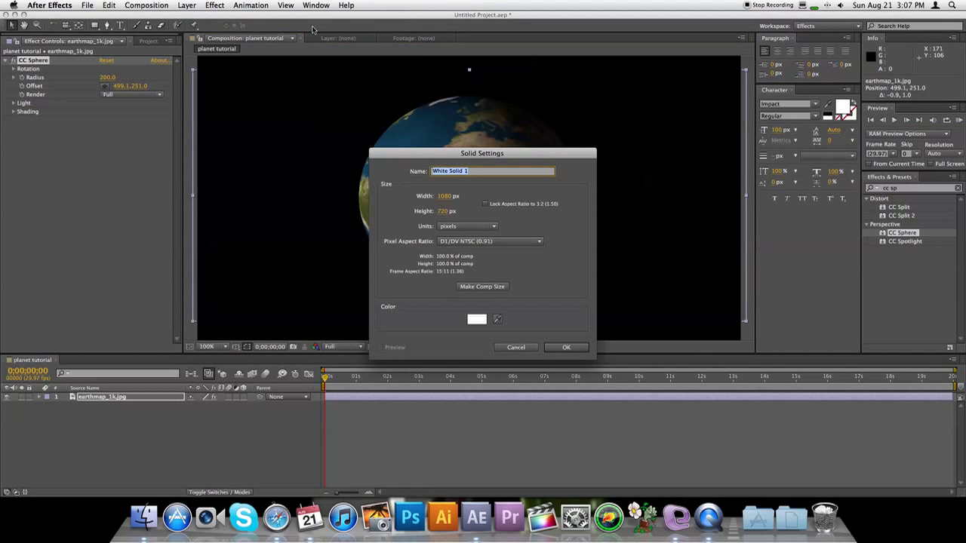
text(stars)
click(479, 288)
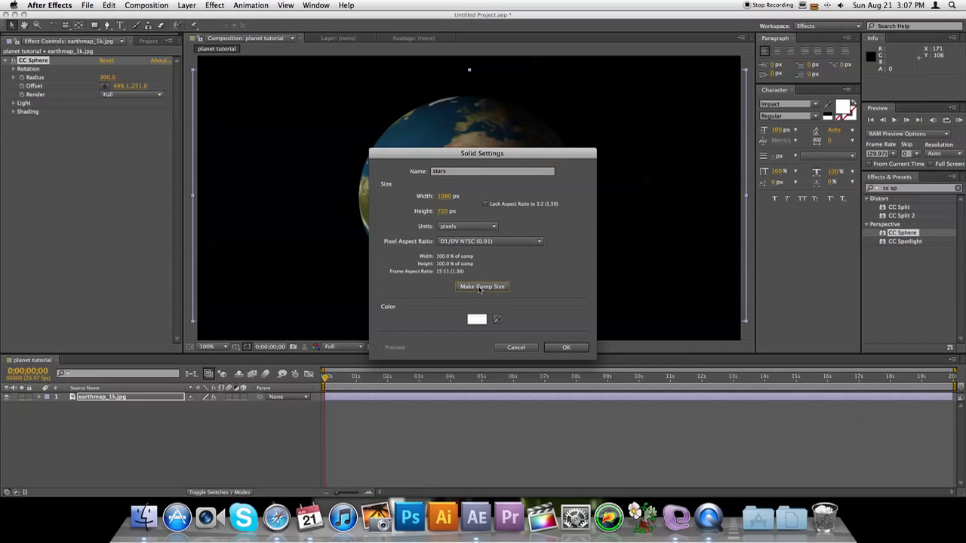
click(567, 347)
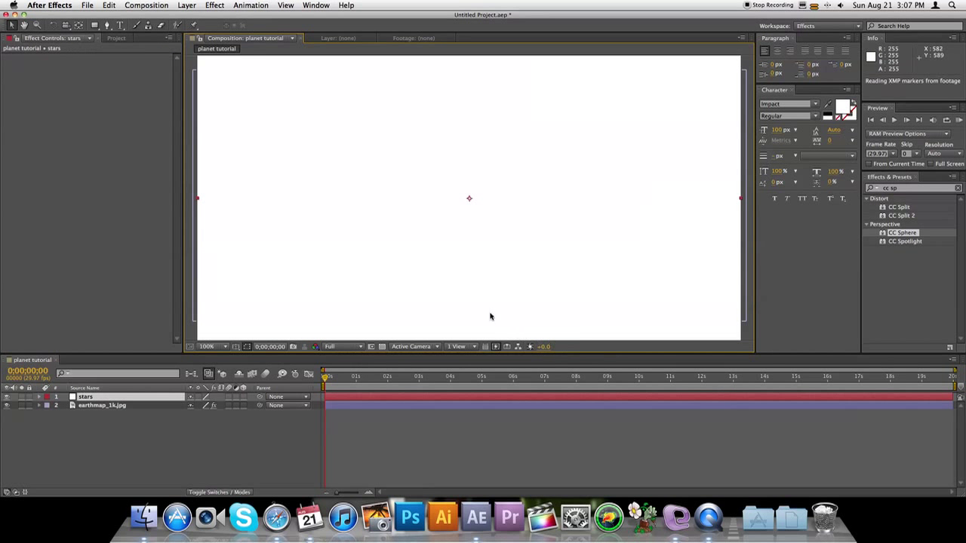
click(113, 397)
Apply Effect > Noise & Grain > Fractal Noise to the stars solid
click(215, 5)
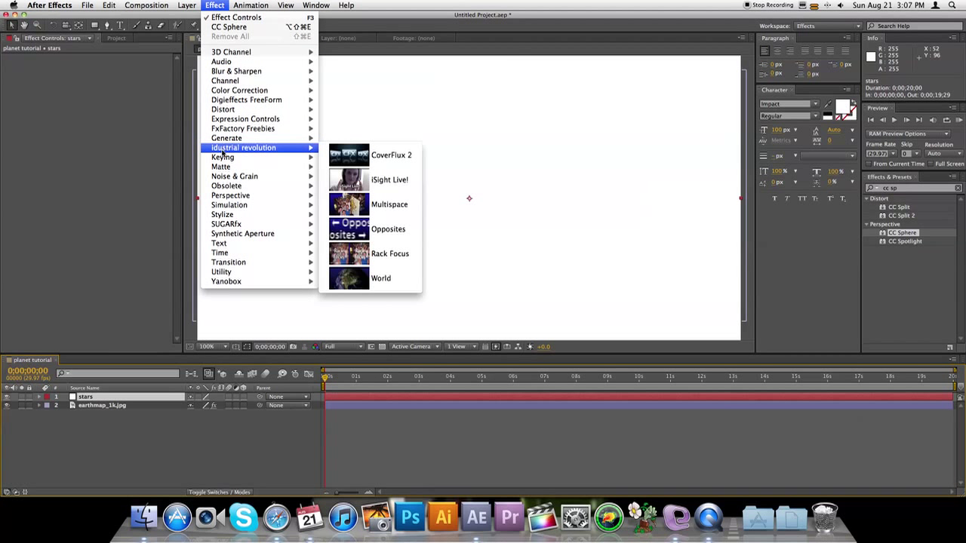
mouse_move(227, 177)
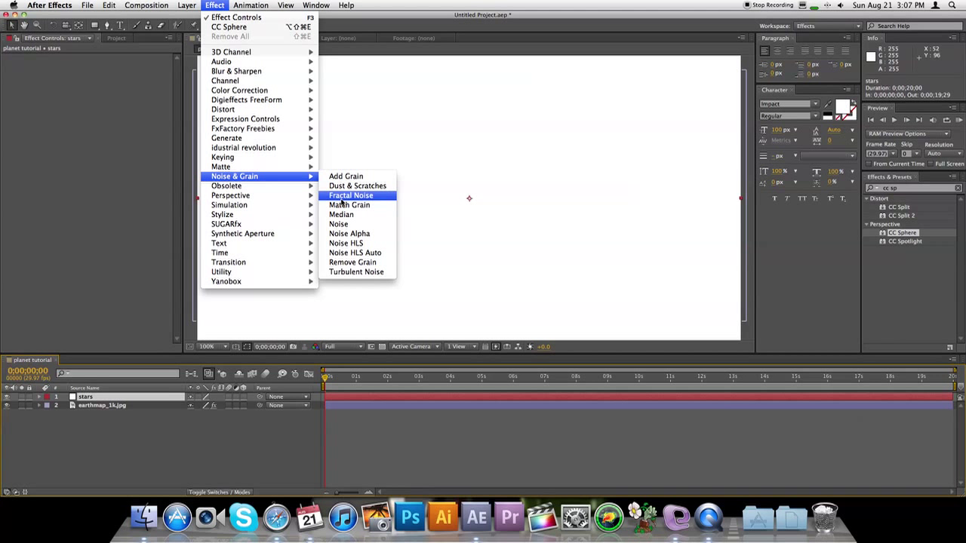
click(341, 198)
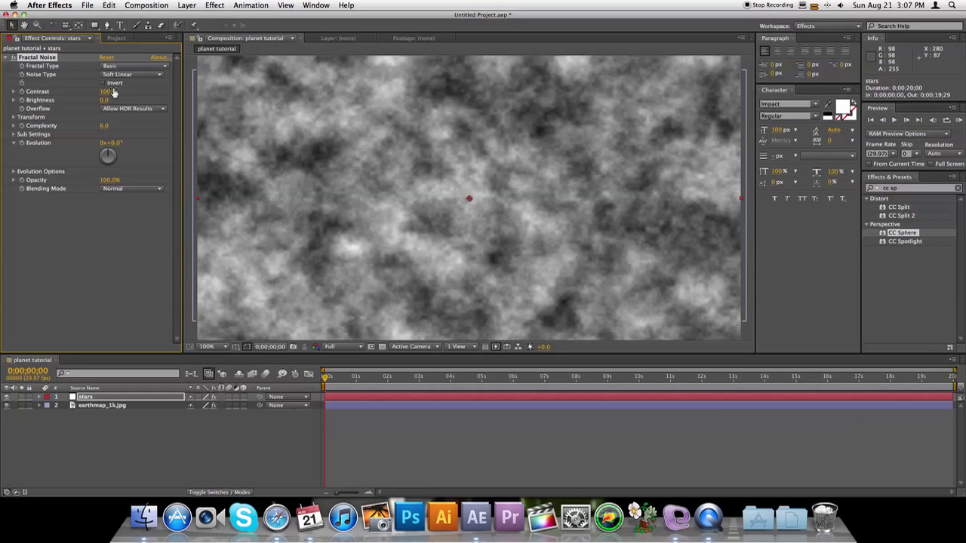
Lower the Fractal Noise contrast and set Complexity to 1
drag(109, 96, 99, 96)
drag(79, 92, 84, 92)
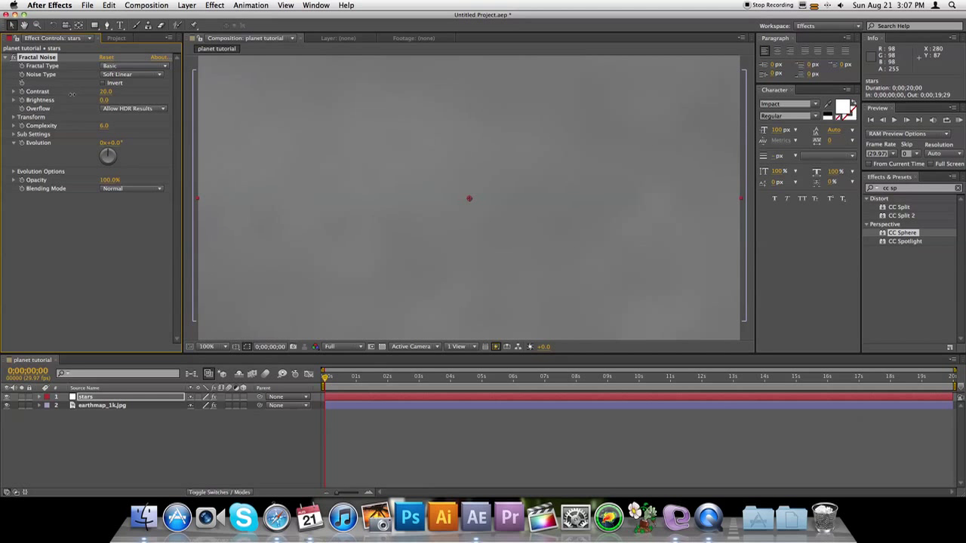
mouse_move(104, 91)
mouse_down()
mouse_move(86, 92)
mouse_move(105, 100)
mouse_move(75, 101)
mouse_move(111, 93)
mouse_move(117, 106)
mouse_move(87, 100)
mouse_move(97, 103)
mouse_up()
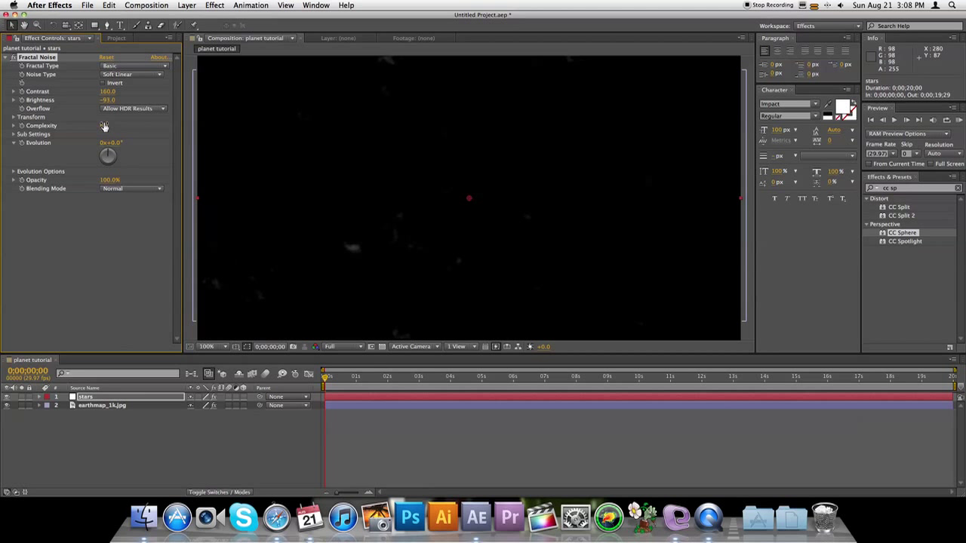
drag(104, 125, 94, 126)
click(103, 126)
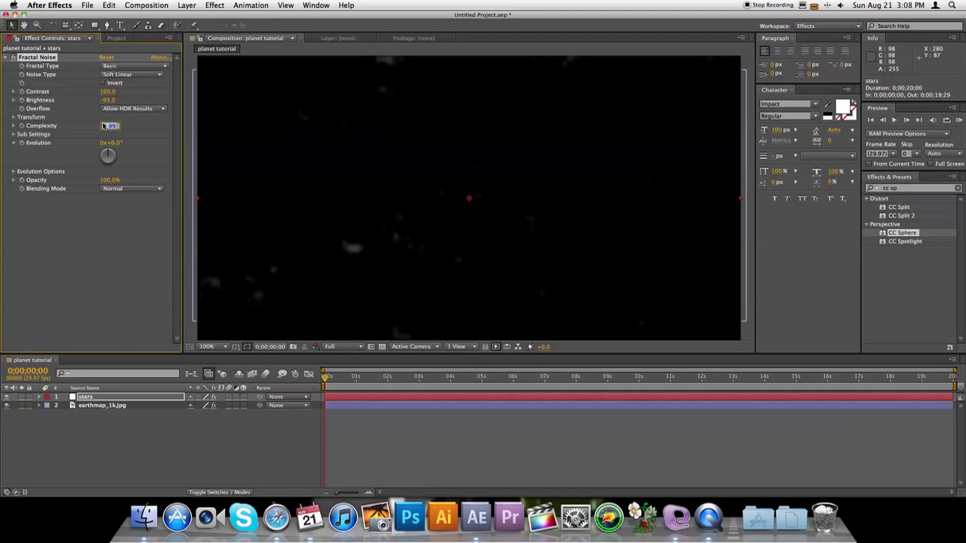
text(1)
key(Return)
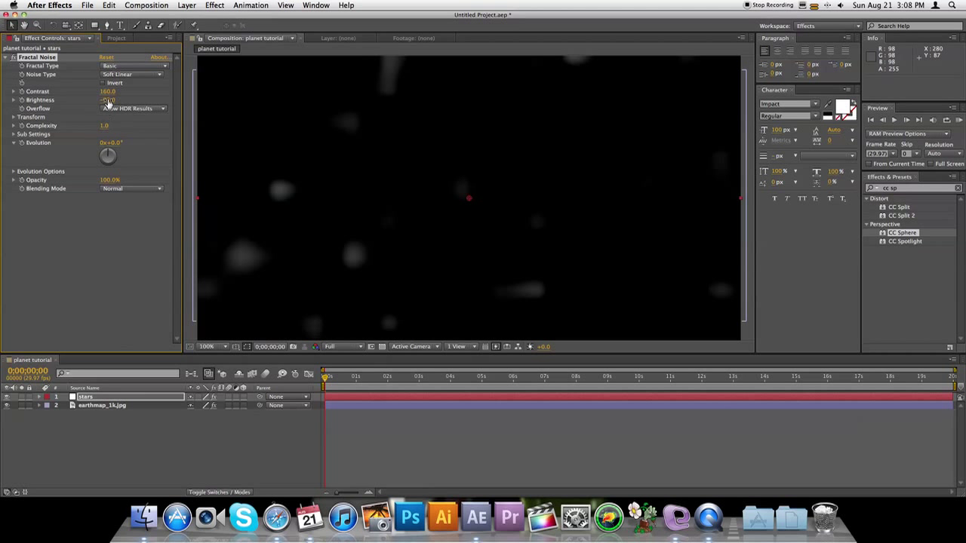
Set Brightness -111, Contrast 173, Transform Scale 6, and drag stars below the earth map
mouse_move(106, 99)
mouse_down()
mouse_move(99, 90)
mouse_move(109, 91)
mouse_up()
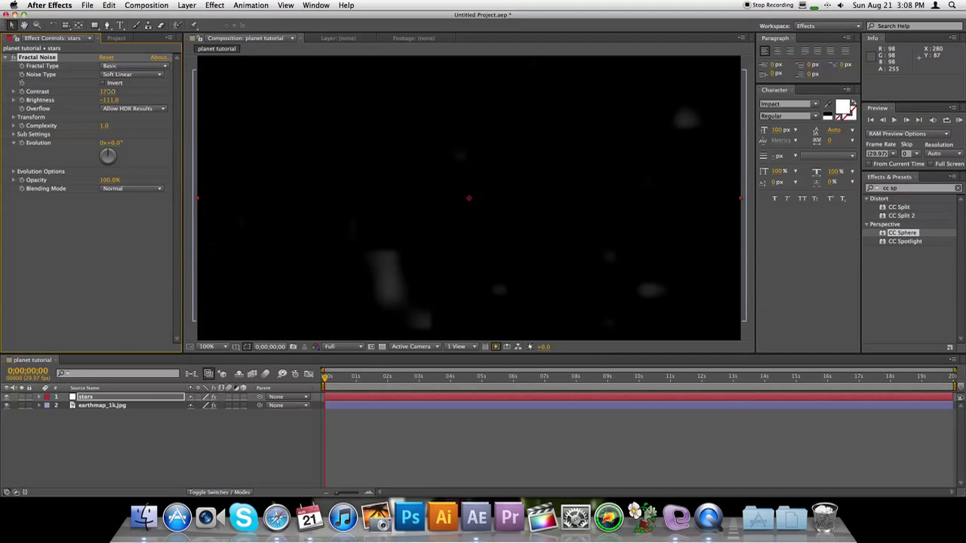
drag(110, 90, 112, 90)
click(14, 118)
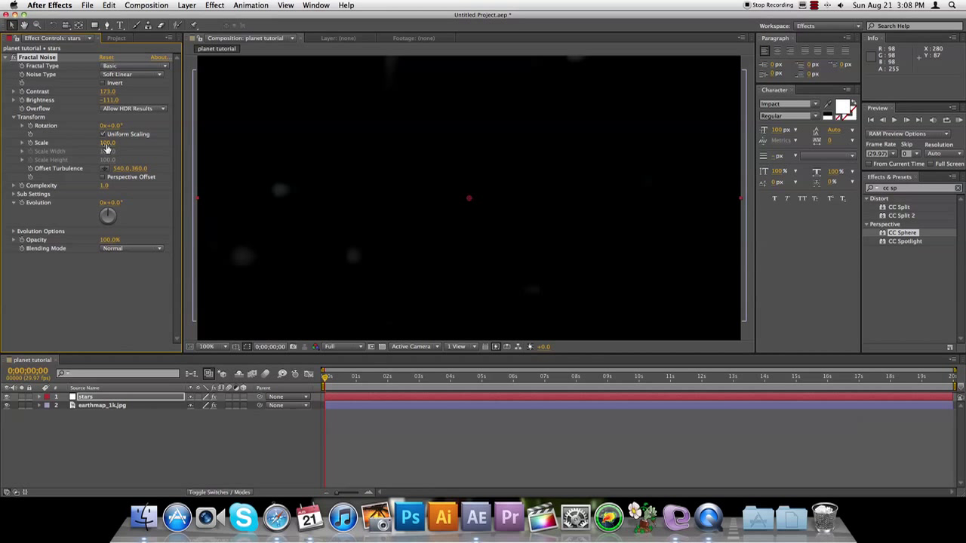
click(22, 143)
drag(105, 142, 59, 145)
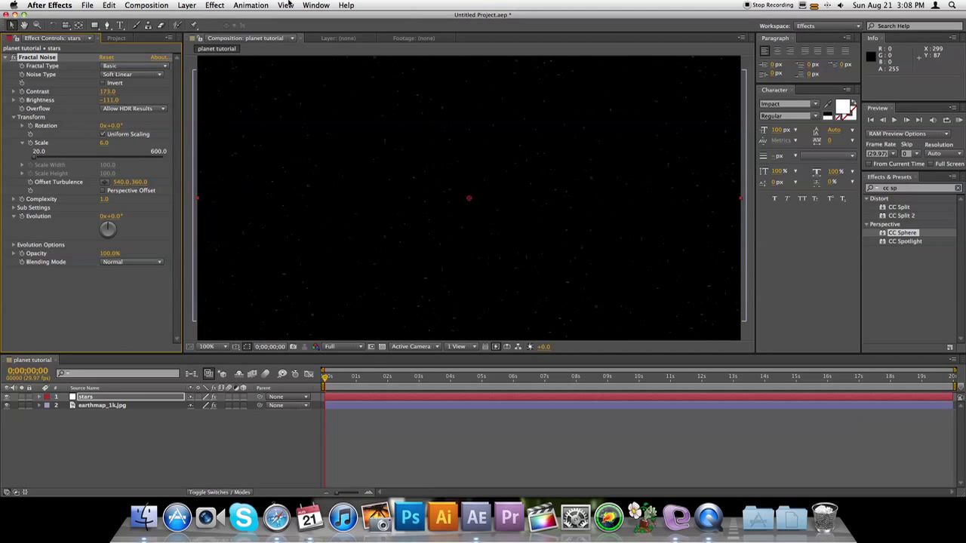
drag(93, 398, 95, 414)
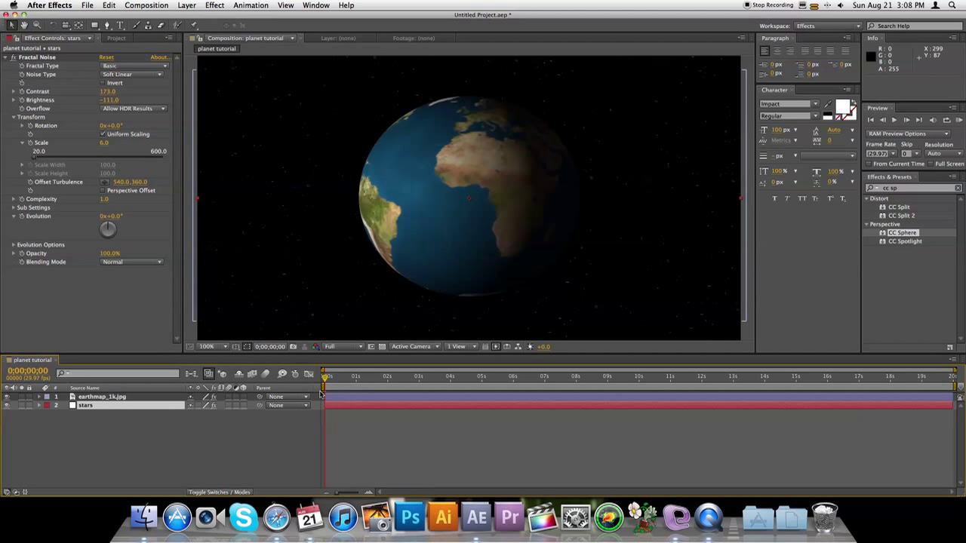
Preview the globe over the starfield, then return the playhead to frame 0
key(space)
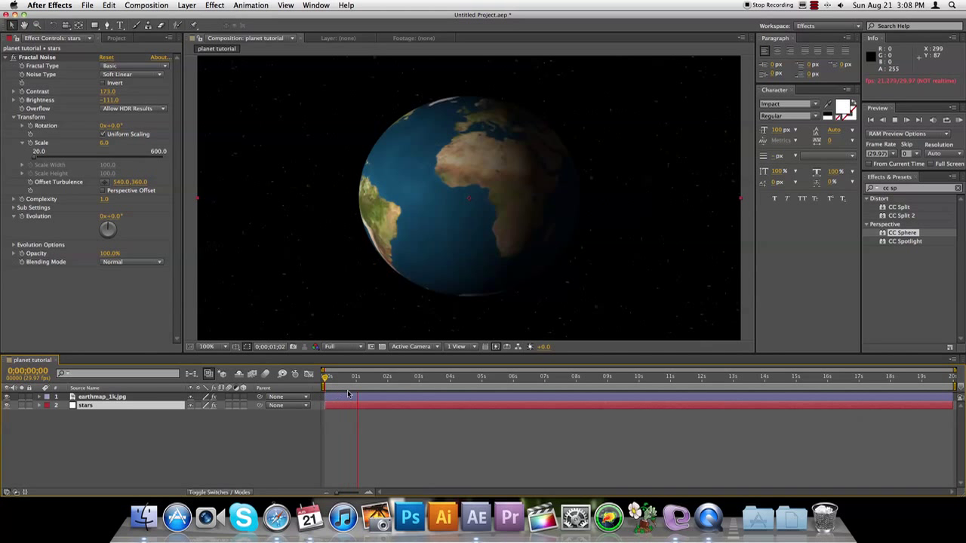
key(space)
drag(357, 384, 325, 381)
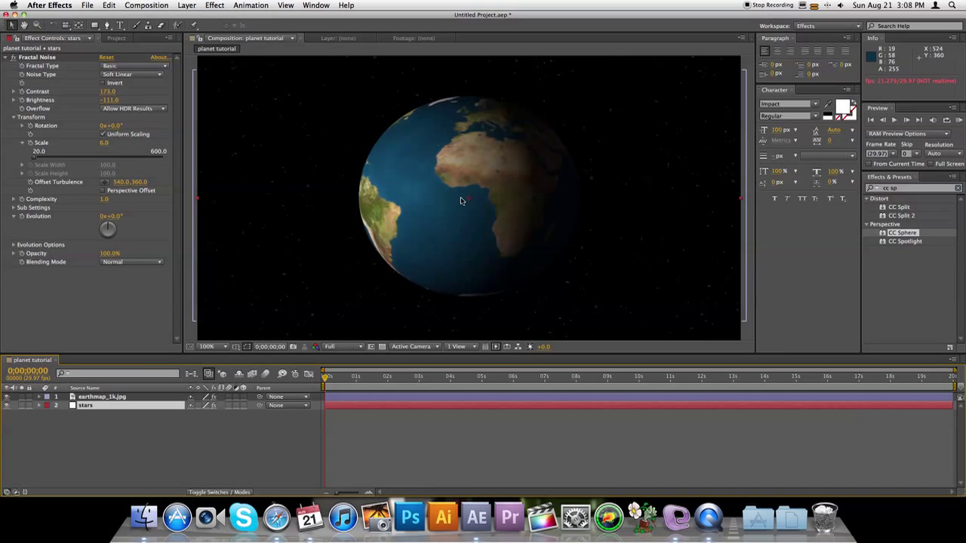
Keyframe CC Sphere Rotation Y to reach 219° at 0;00;05;28, then preview the spin
click(136, 398)
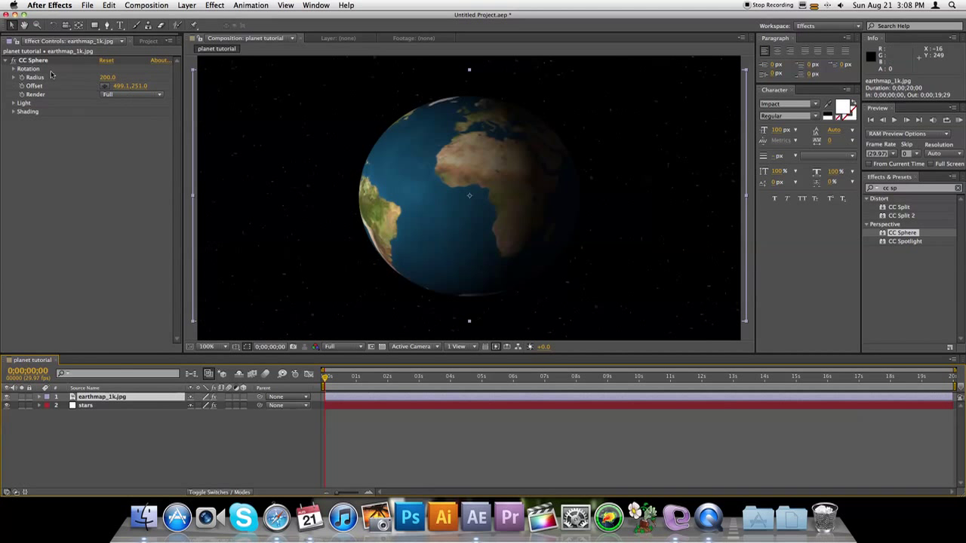
click(13, 70)
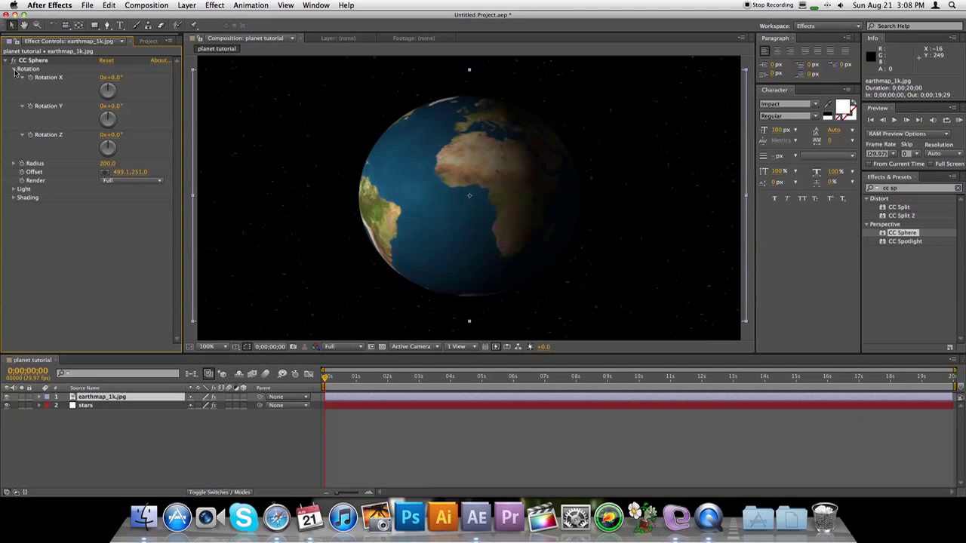
click(31, 109)
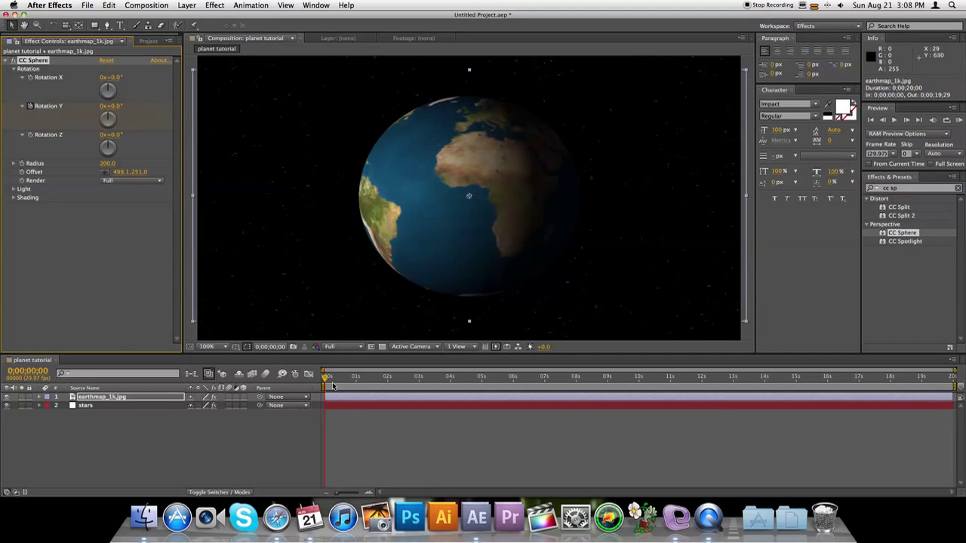
drag(328, 382, 512, 382)
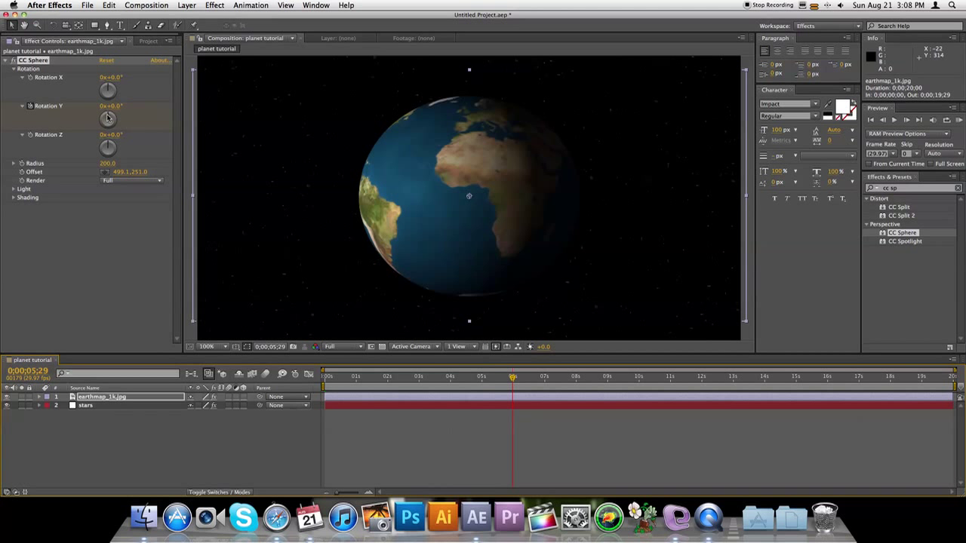
mouse_move(107, 117)
mouse_down()
mouse_move(114, 124)
mouse_move(103, 130)
mouse_move(97, 121)
mouse_move(108, 114)
mouse_up()
drag(511, 385, 326, 387)
key(space)
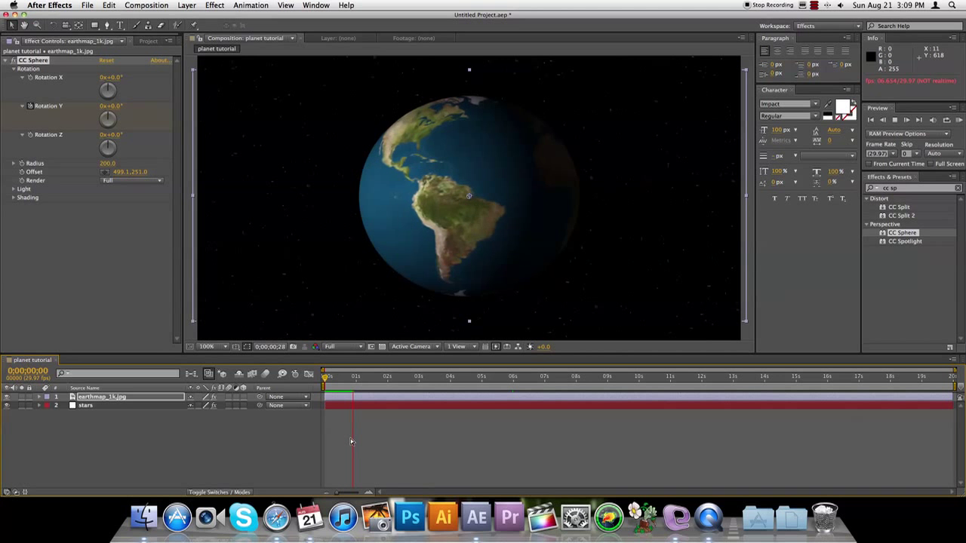
key(space)
key(space)
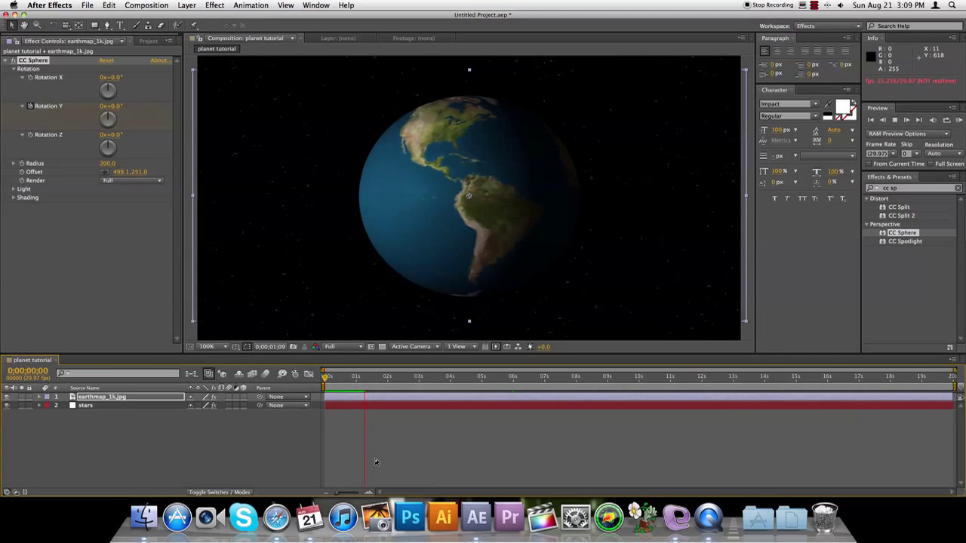
Set Rotation X to -20° and Rotation Z to -4°, RAM preview, and return to frame 0
key(space)
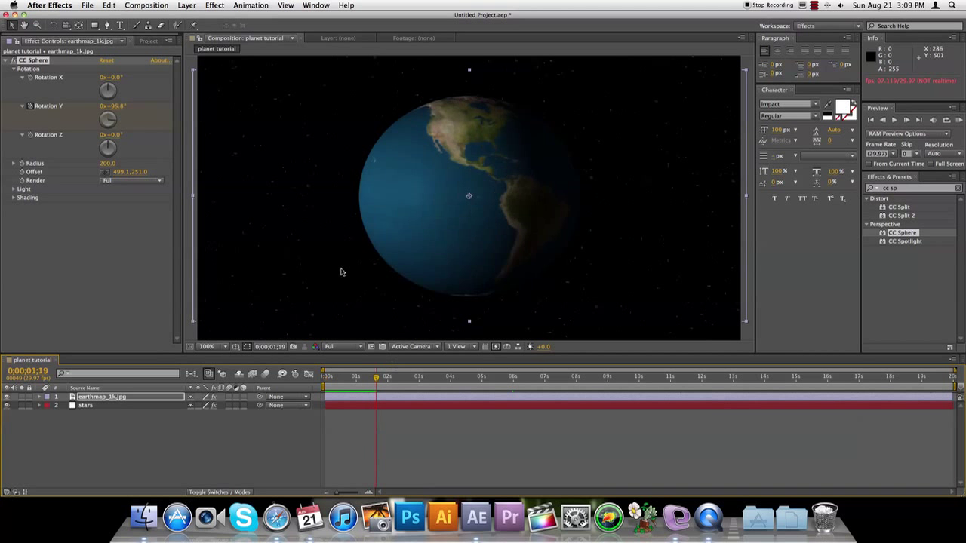
drag(108, 88, 106, 92)
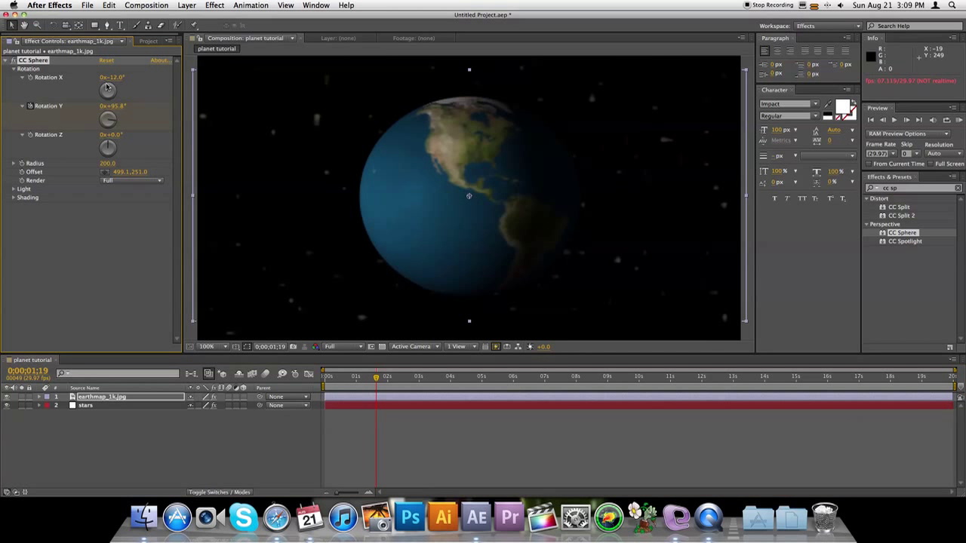
drag(108, 145, 108, 143)
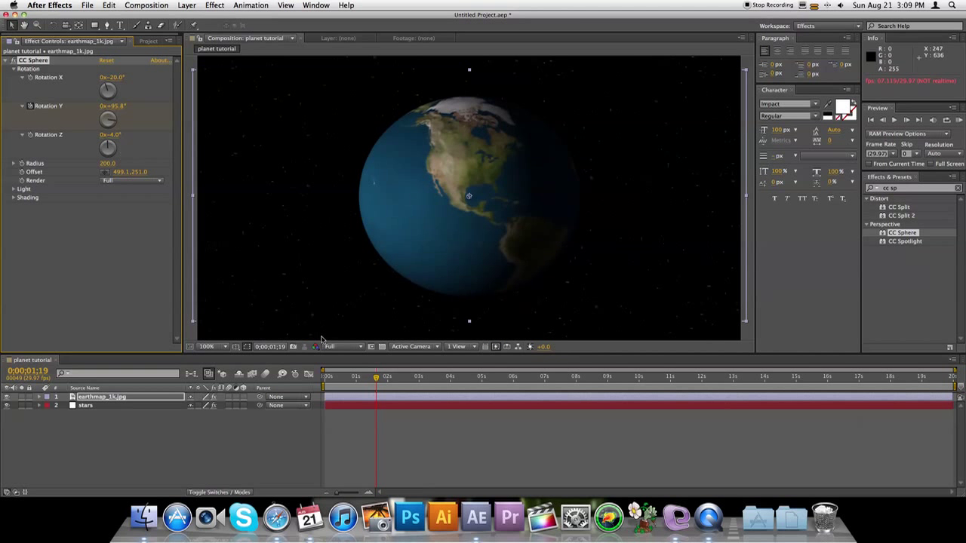
key(KP_0)
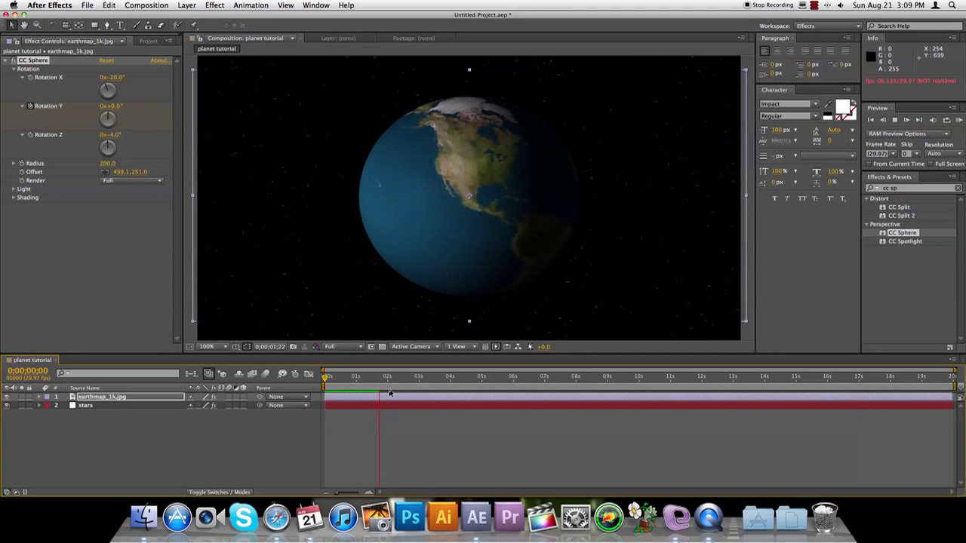
click(389, 385)
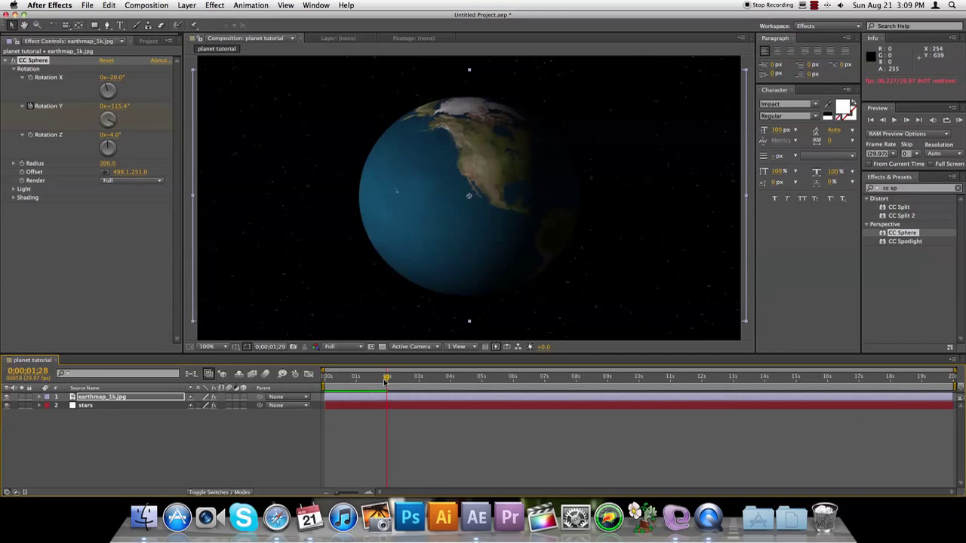
drag(385, 383, 322, 385)
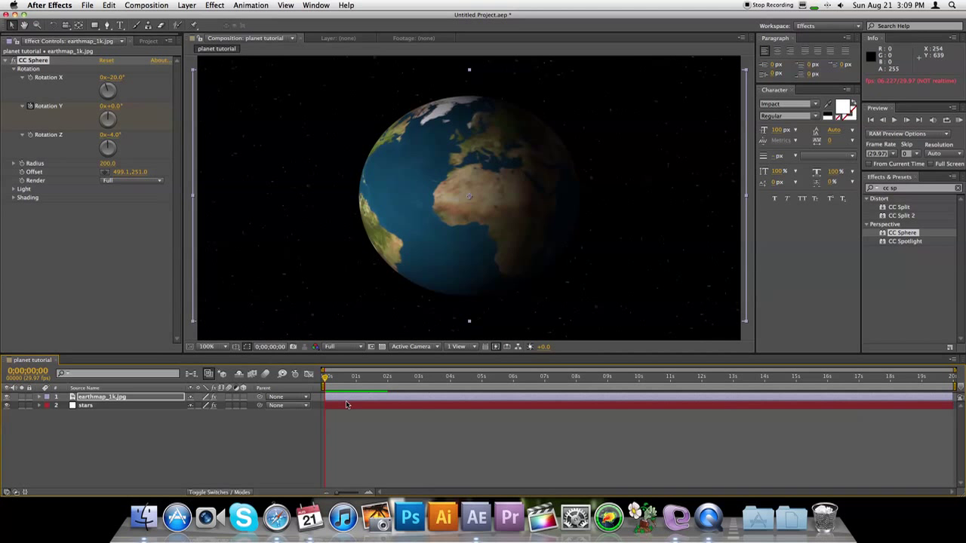